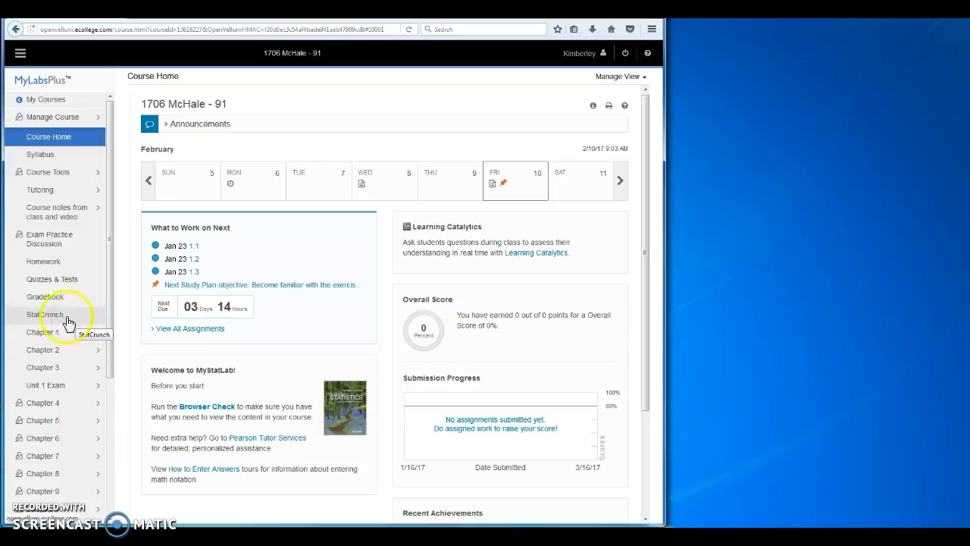
Open the StatCrunch website from the course and go to the StatCrunchThis bookmarklet page in its resources.
{"action": "left_click", "coordinate": [32, 318]}
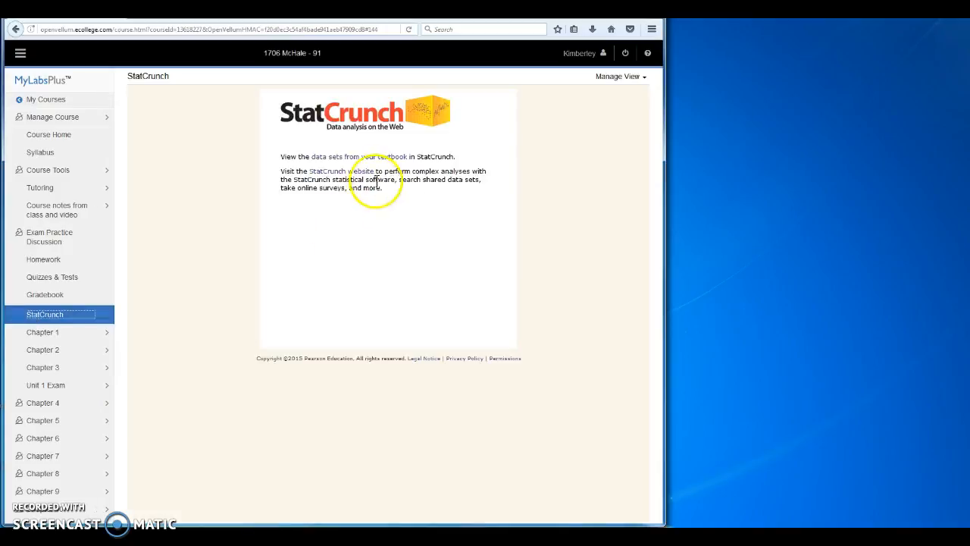
{"action": "left_click", "coordinate": [344, 172]}
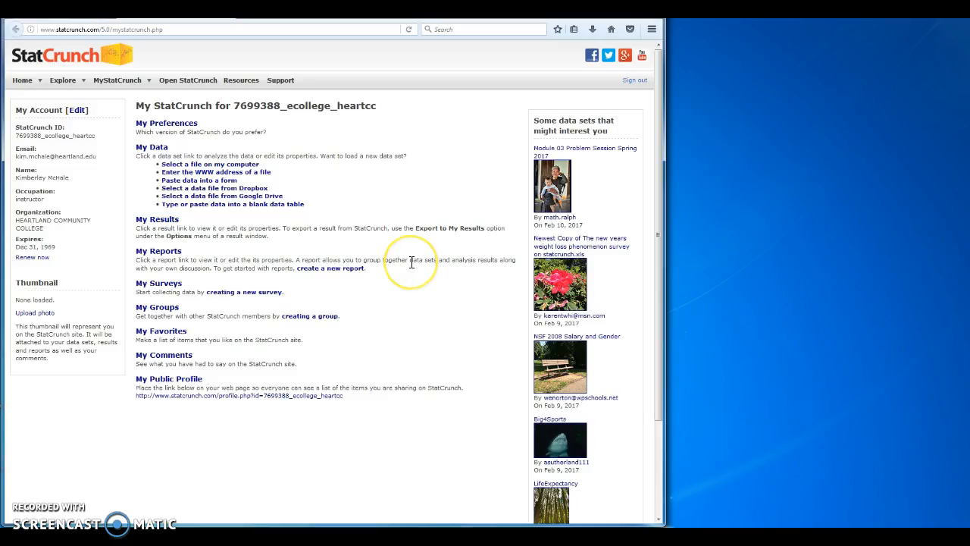
{"action": "left_click", "coordinate": [248, 85]}
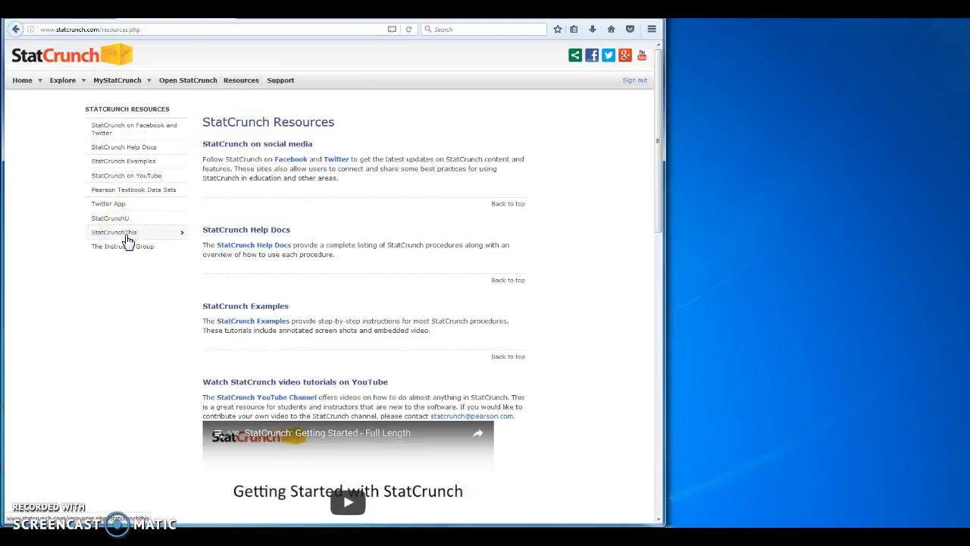
{"action": "left_click", "coordinate": [113, 233]}
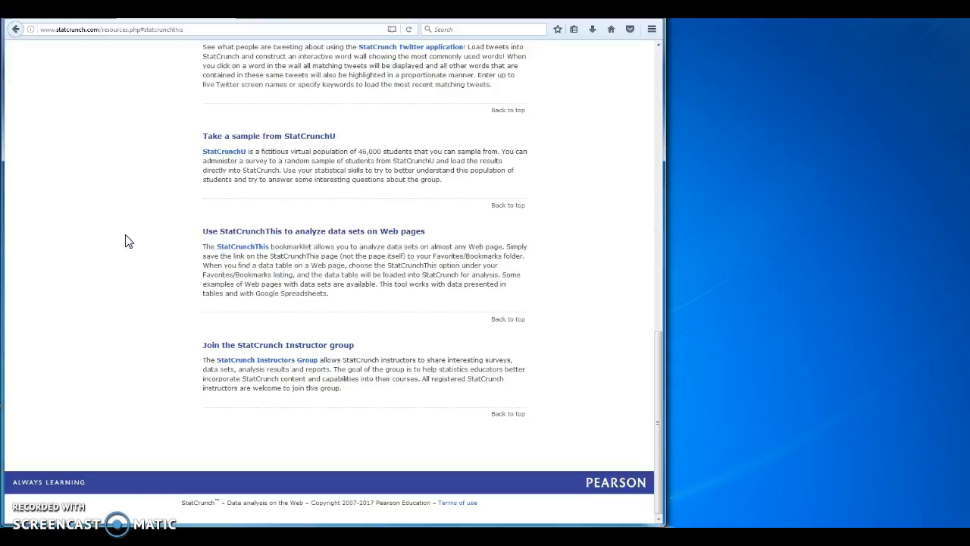
{"action": "left_click", "coordinate": [226, 254]}
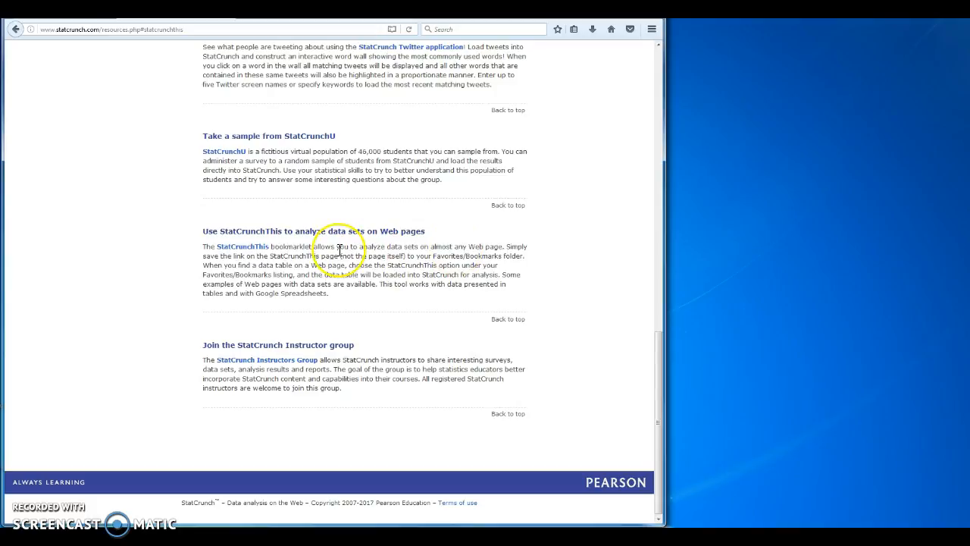
{"action": "left_click", "coordinate": [242, 255]}
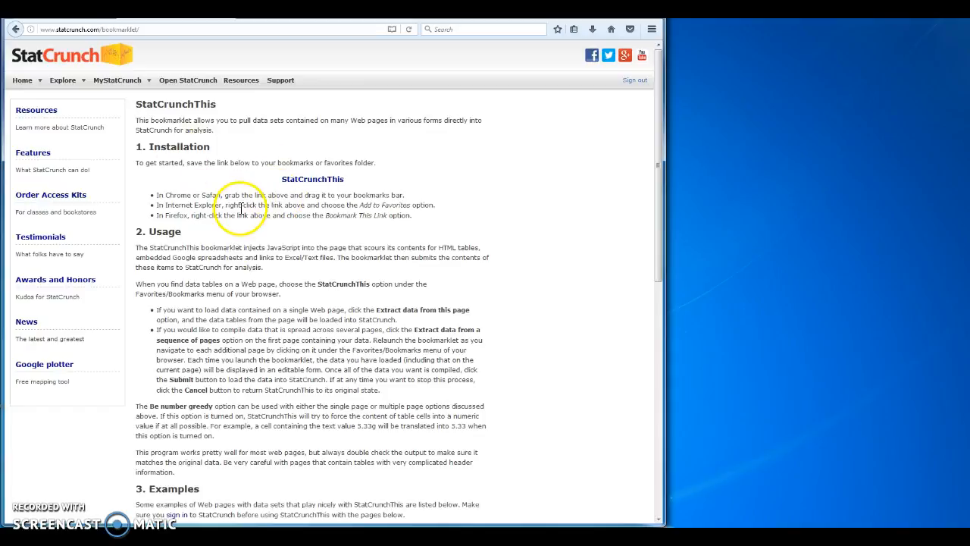
Bookmark the StatCrunchThis link and check it in the browser's bookmarks list.
{"action": "right_click", "coordinate": [315, 180]}
{"action": "left_click_drag", "start_coordinate": [315, 184], "coordinate": [409, 252]}
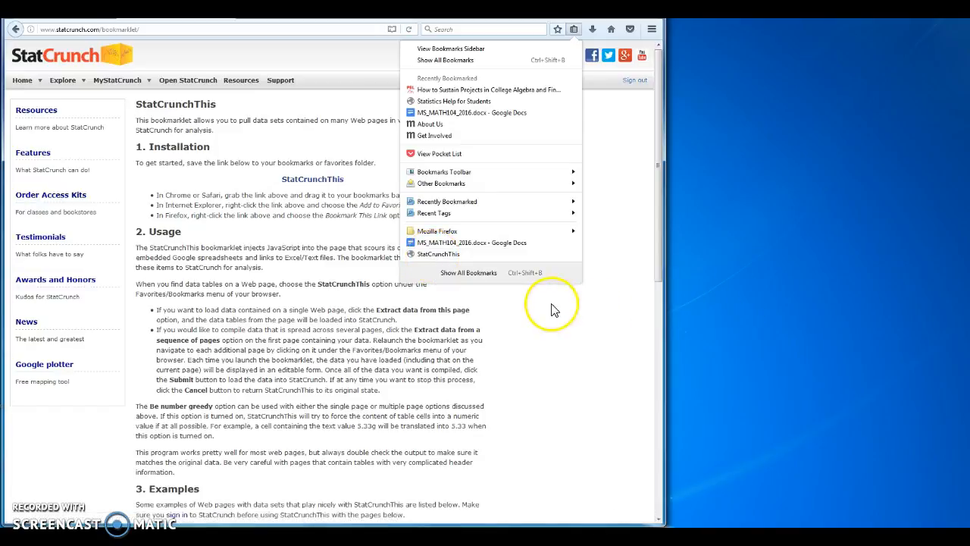
{"action": "left_click", "coordinate": [568, 317]}
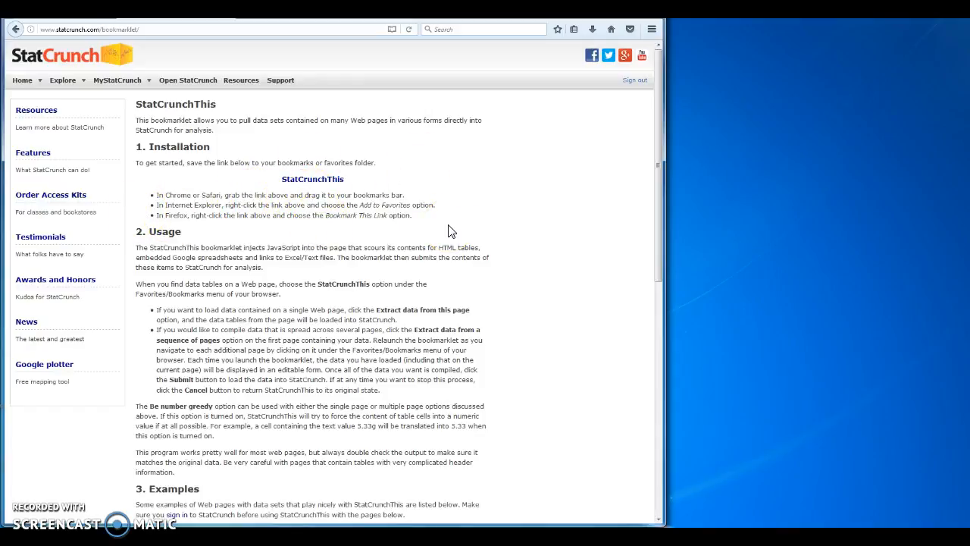
Open a blank StatCrunch data table, then look up "FRED data" in a new tab and open the St. Louis Fed's FRED site.
{"action": "left_click", "coordinate": [190, 81]}
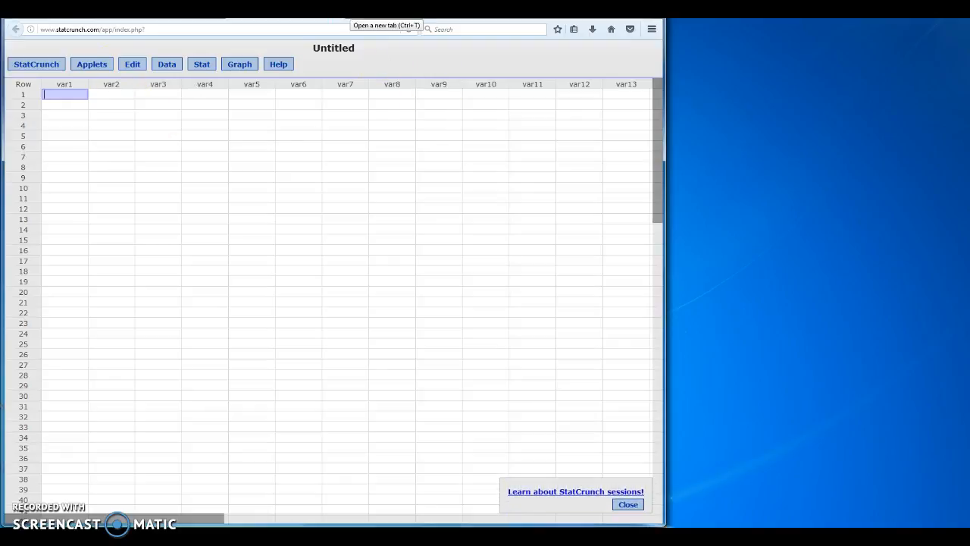
{"action": "left_click", "coordinate": [350, 12]}
{"action": "left_click", "coordinate": [158, 28]}
{"action": "type", "text": "f"}
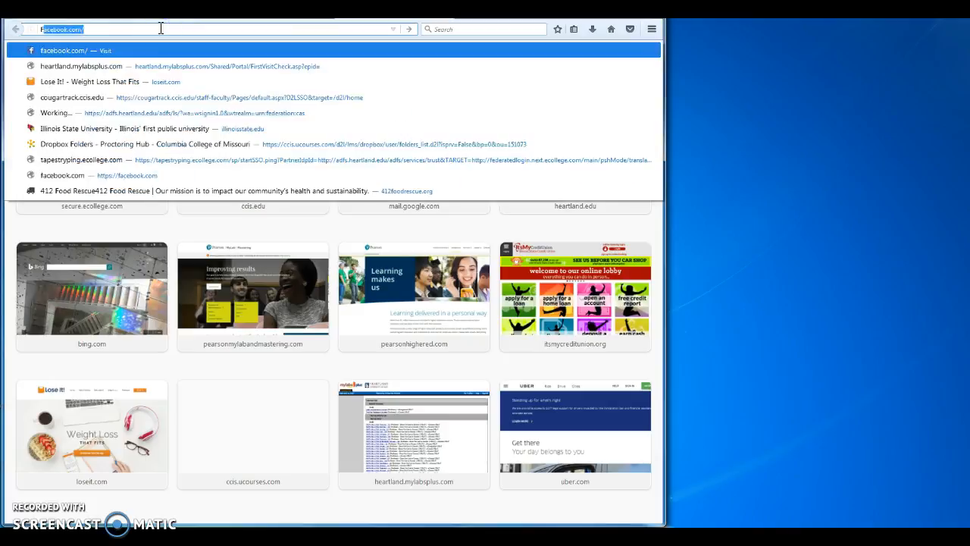
{"action": "type", "text": "RED data"}
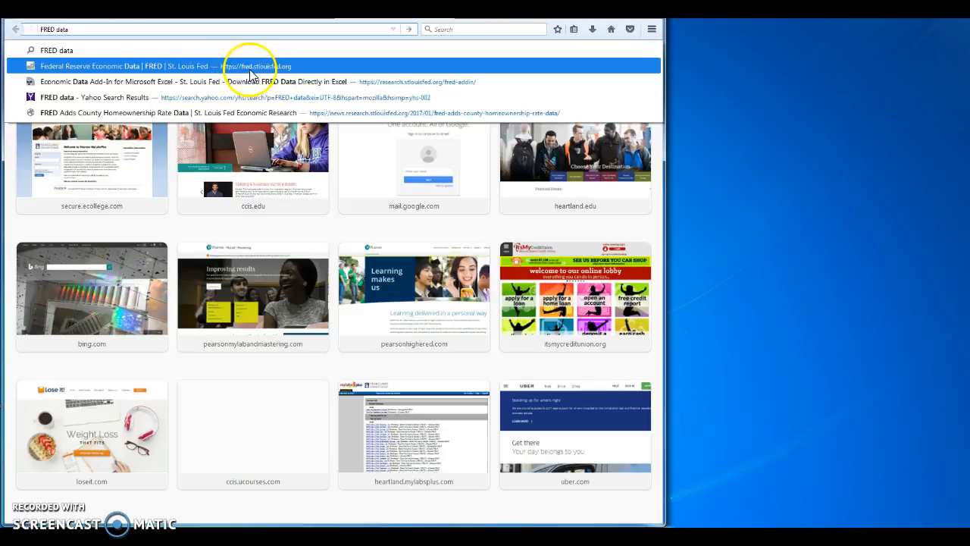
{"action": "left_click", "coordinate": [275, 72]}
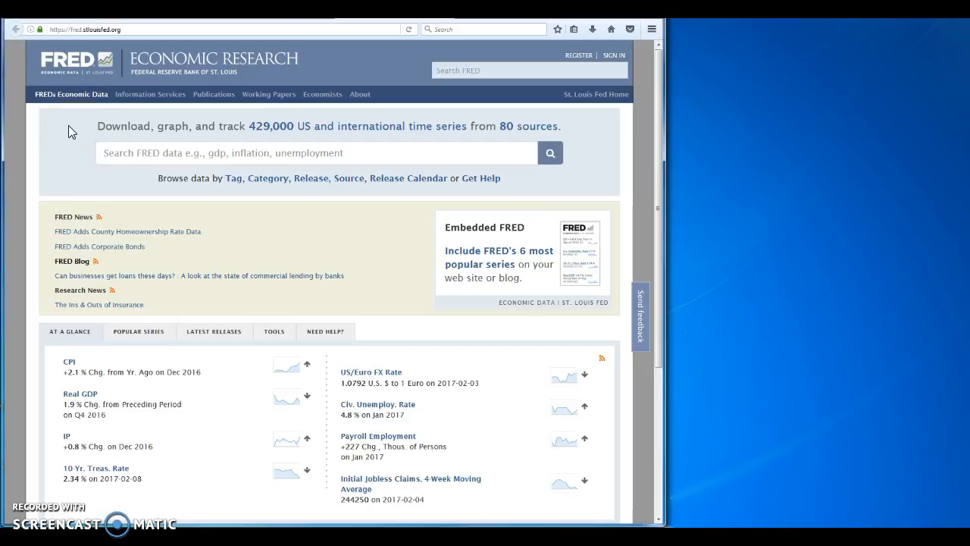
Search FRED's economic data for "women's salaries".
{"action": "left_click", "coordinate": [68, 99]}
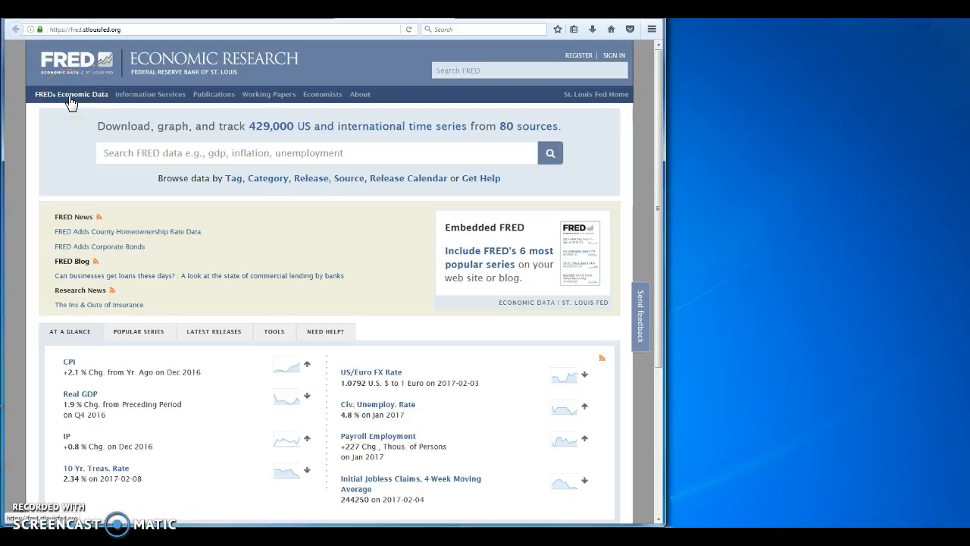
{"action": "left_click", "coordinate": [169, 155]}
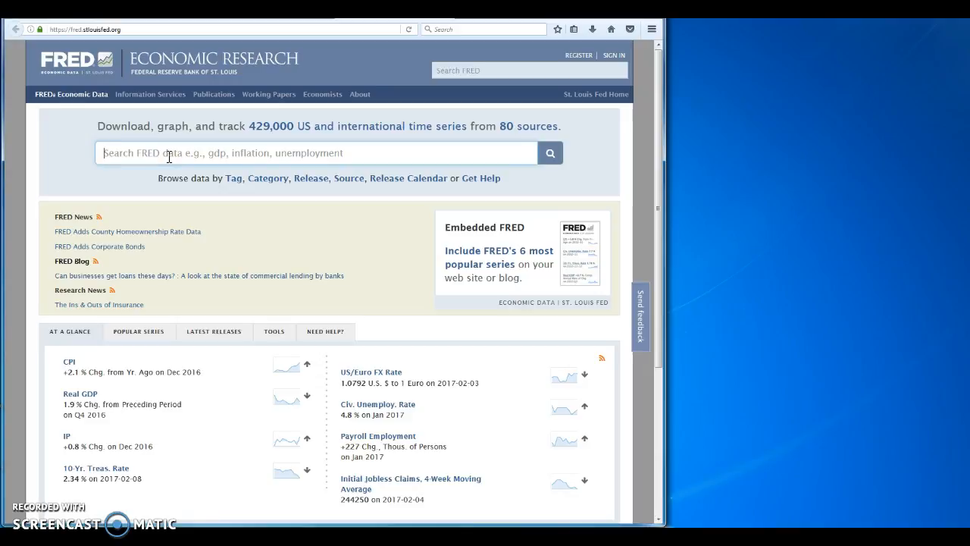
{"action": "type", "text": "women's salaries"}
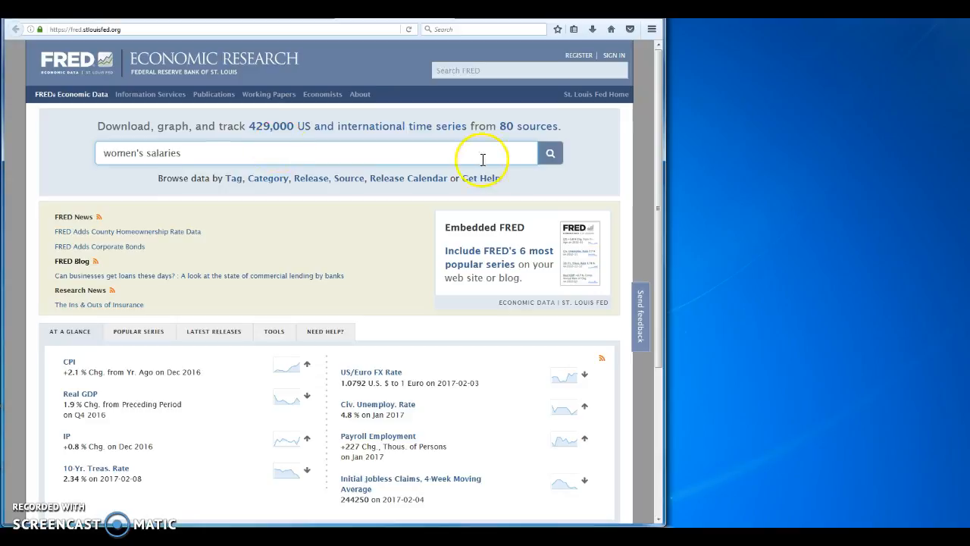
{"action": "left_click", "coordinate": [551, 159]}
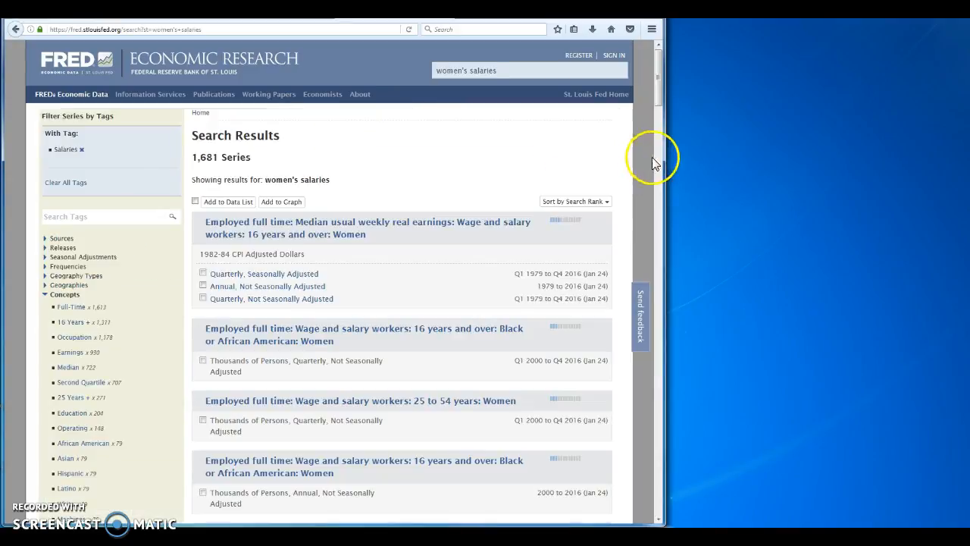
Open the annual, not seasonally adjusted series of median usual weekly real earnings for women 16 years and over.
{"action": "left_click_drag", "start_coordinate": [657, 92], "coordinate": [657, 97]}
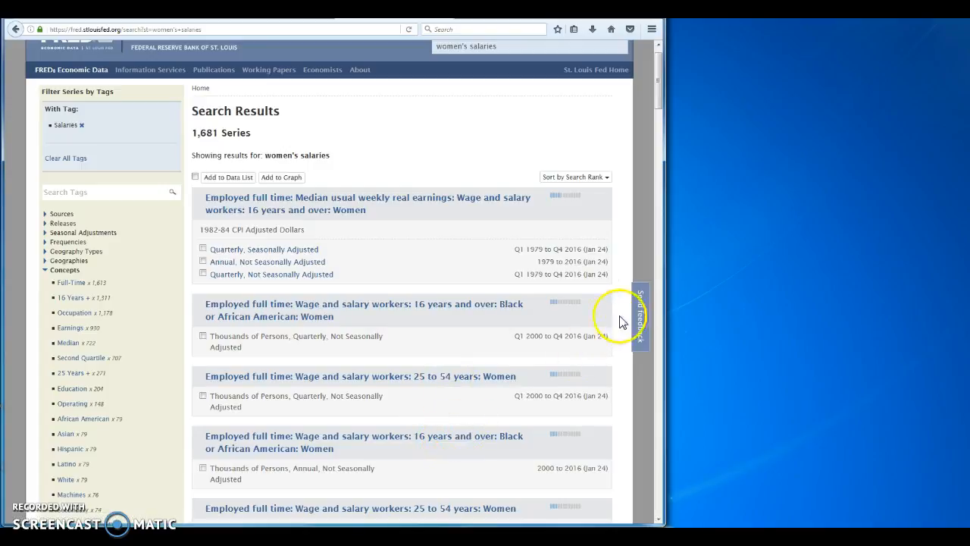
{"action": "mouse_move", "coordinate": [659, 98]}
{"action": "left_mouse_down"}
{"action": "mouse_move", "coordinate": [663, 142]}
{"action": "mouse_move", "coordinate": [660, 91]}
{"action": "left_mouse_up"}
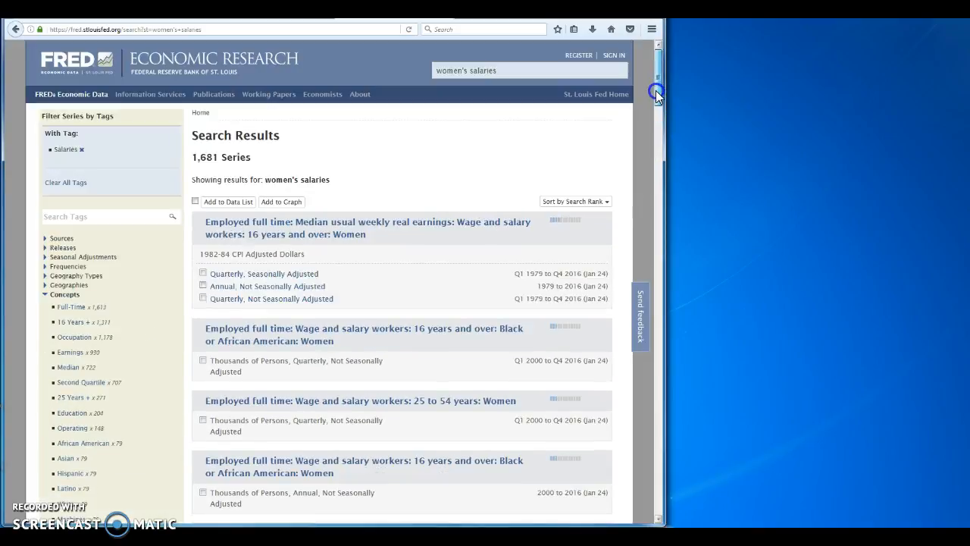
{"action": "left_click", "coordinate": [203, 285]}
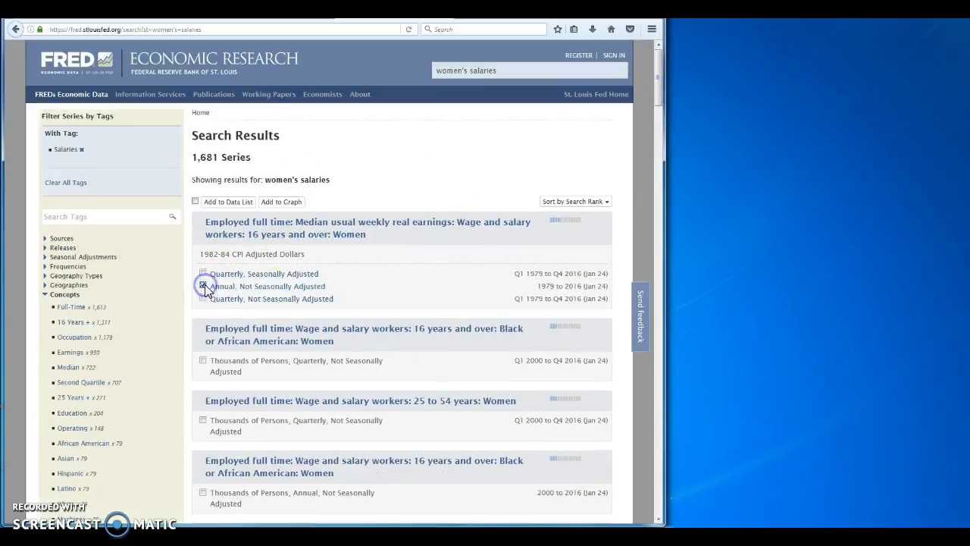
{"action": "left_click", "coordinate": [331, 227]}
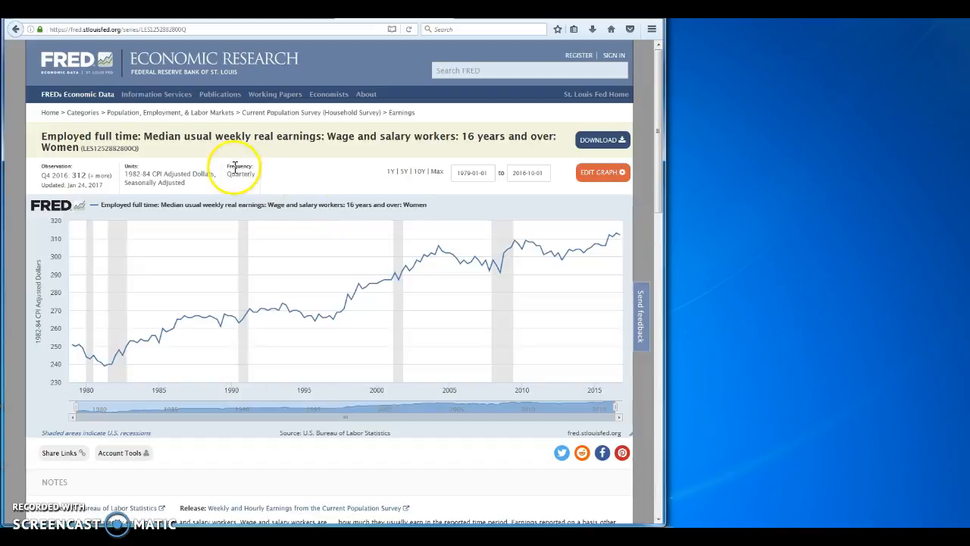
{"action": "left_click", "coordinate": [15, 29]}
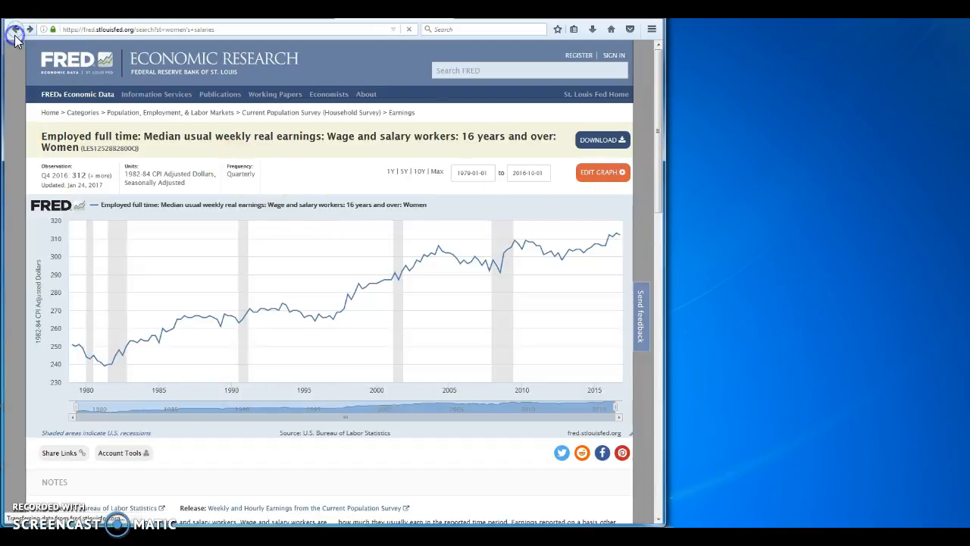
{"action": "left_click", "coordinate": [266, 286]}
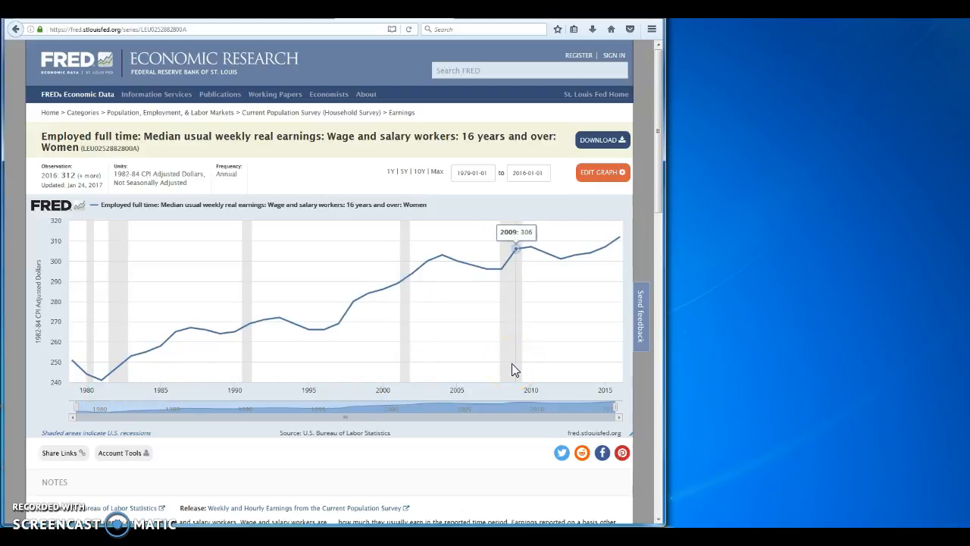
Extract the data from the FRED series page into StatCrunch with the StatCrunchThis bookmarklet, accepting the insecure transfer.
{"action": "left_click", "coordinate": [574, 29]}
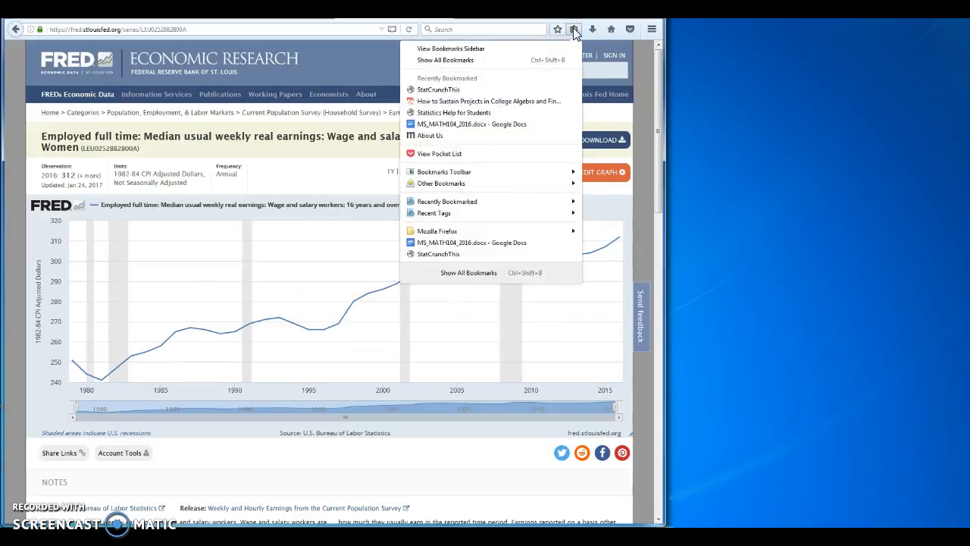
{"action": "left_click", "coordinate": [463, 255]}
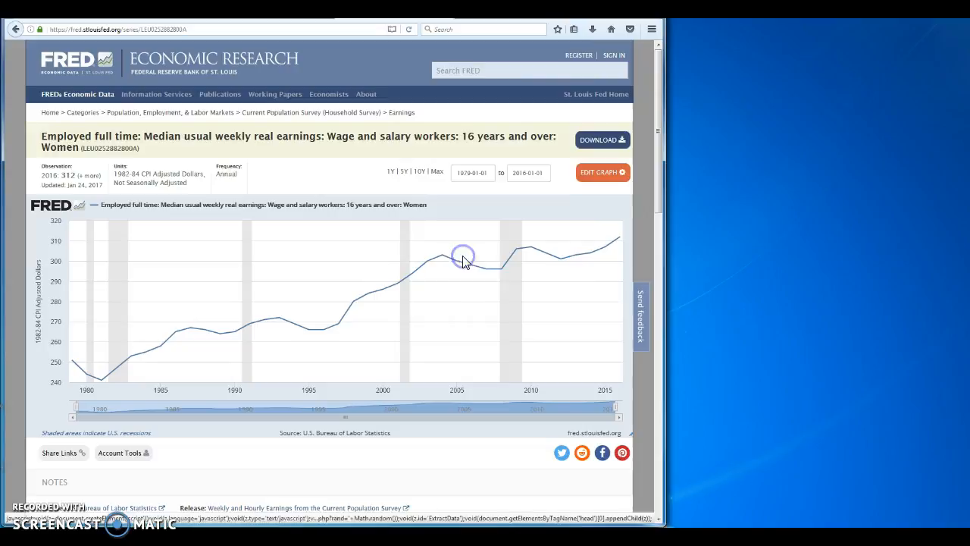
{"action": "left_click", "coordinate": [325, 205]}
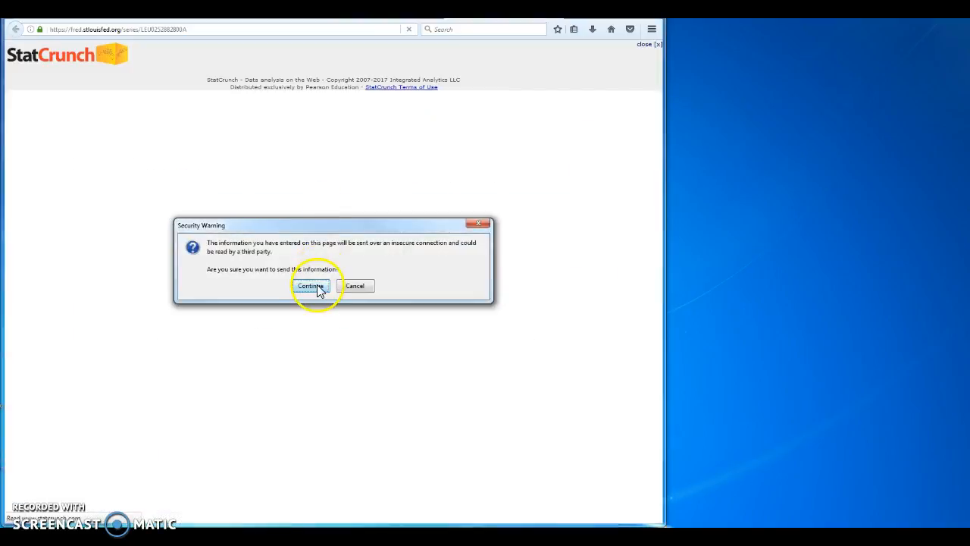
{"action": "left_click", "coordinate": [310, 286]}
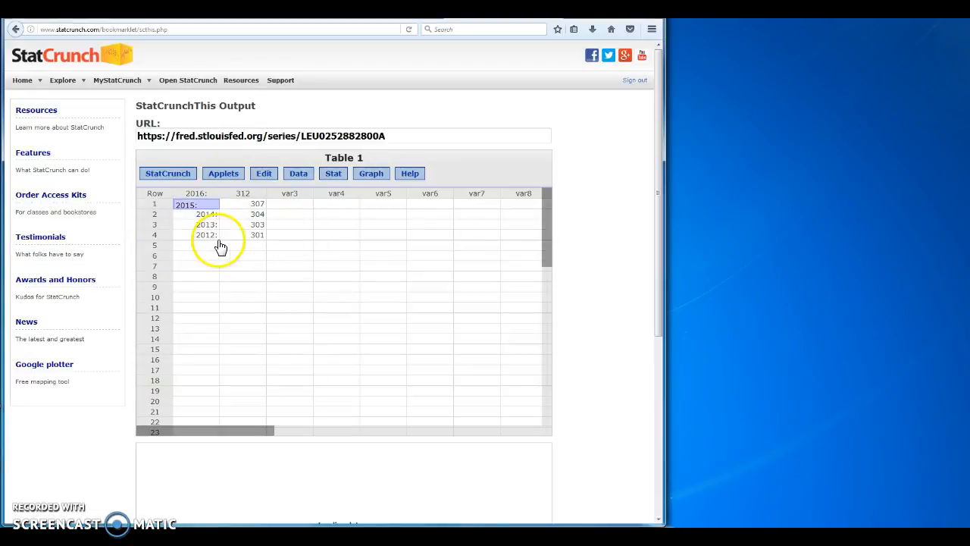
Return to the FRED series page and open its release, Weekly and Hourly Earnings from the Current Population Survey.
{"action": "left_click", "coordinate": [396, 10]}
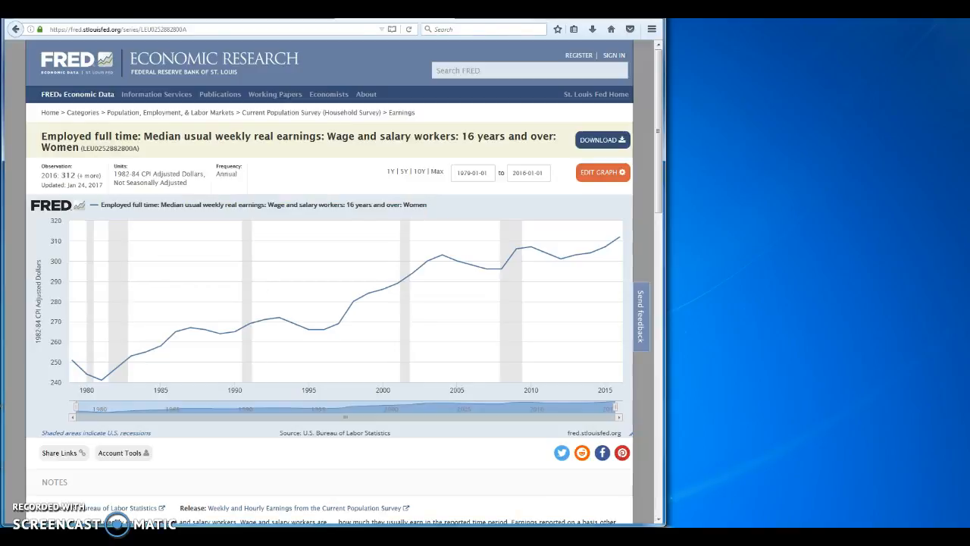
{"action": "left_click_drag", "start_coordinate": [658, 170], "coordinate": [656, 208]}
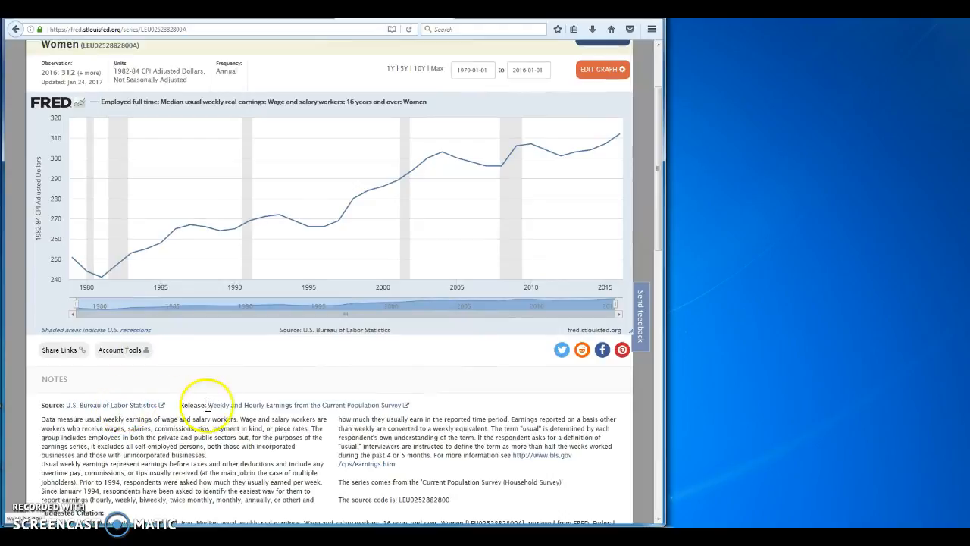
{"action": "left_click", "coordinate": [264, 408]}
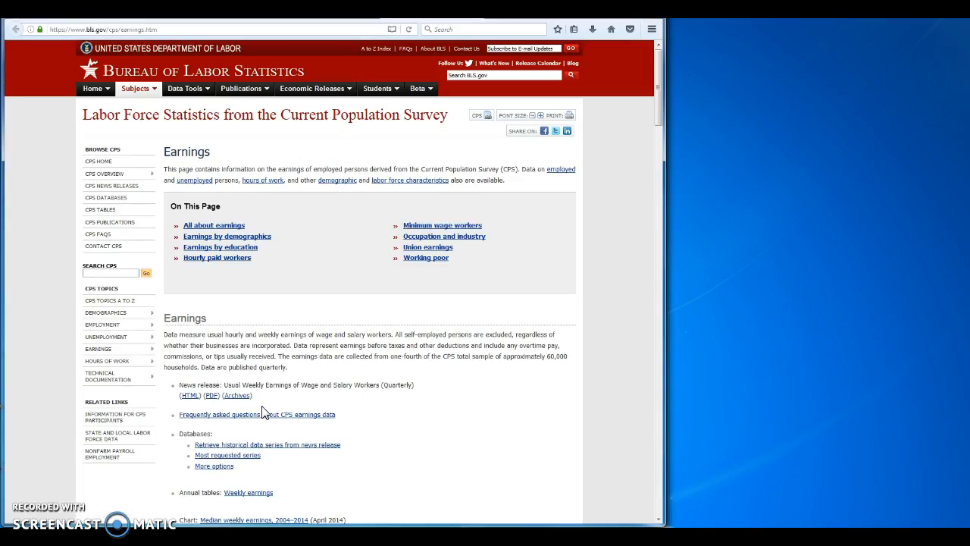
Open the "More education still means more pay in 2014" chart under Earnings by education and display its chart data table.
{"action": "left_click_drag", "start_coordinate": [660, 108], "coordinate": [659, 238]}
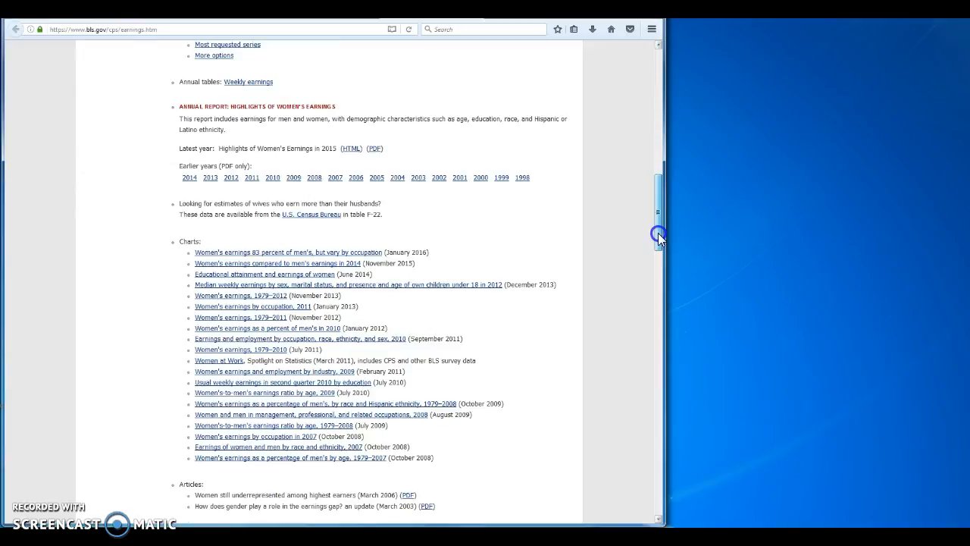
{"action": "left_click_drag", "start_coordinate": [658, 238], "coordinate": [670, 271]}
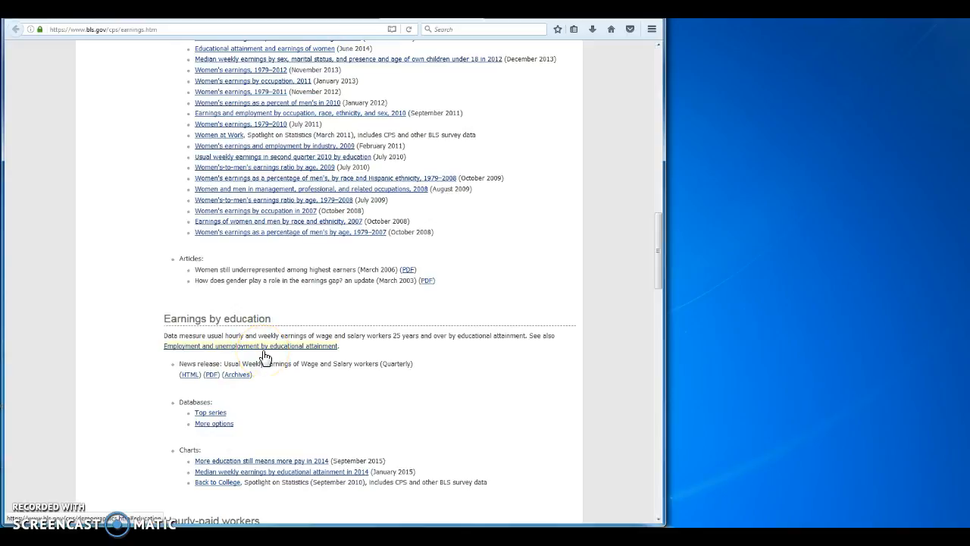
{"action": "left_click", "coordinate": [222, 461]}
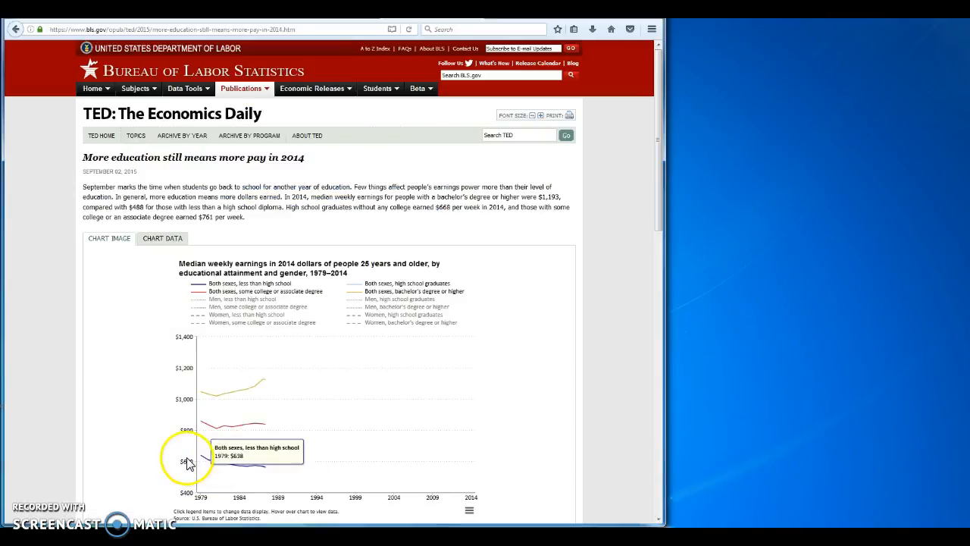
{"action": "left_click_drag", "start_coordinate": [661, 188], "coordinate": [665, 231]}
{"action": "left_click", "coordinate": [161, 143]}
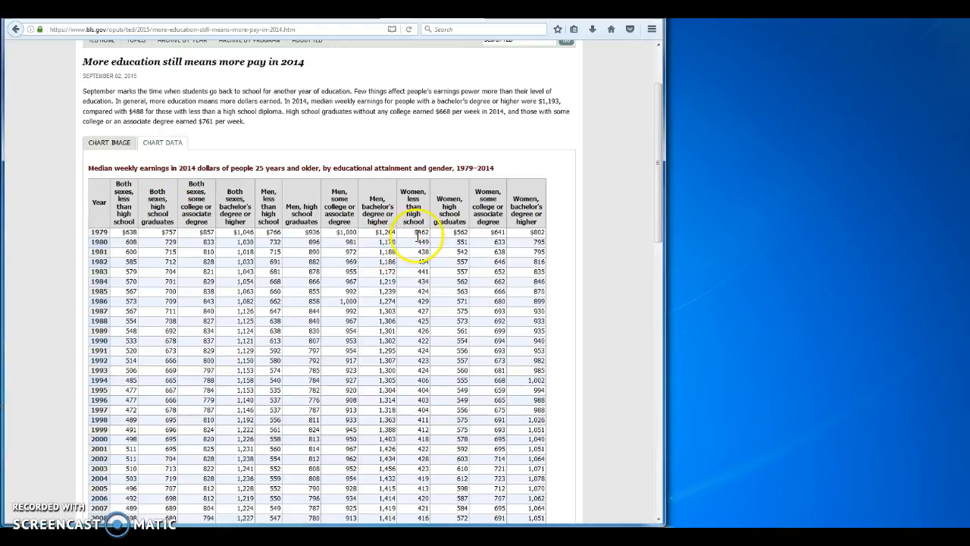
Extract the chart data from this BLS page into StatCrunch with the StatCrunchThis bookmarklet, confirming the transfer.
{"action": "left_click", "coordinate": [574, 29]}
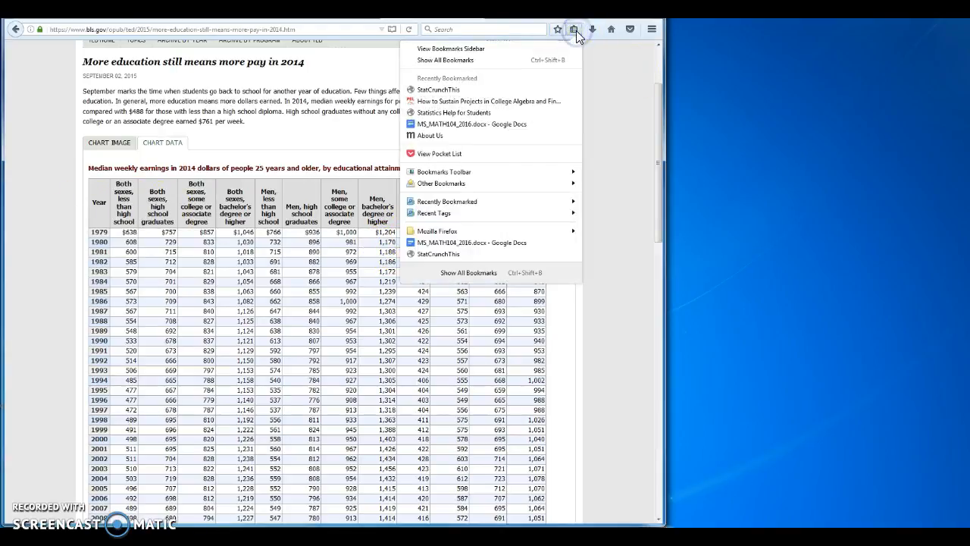
{"action": "left_click", "coordinate": [460, 89]}
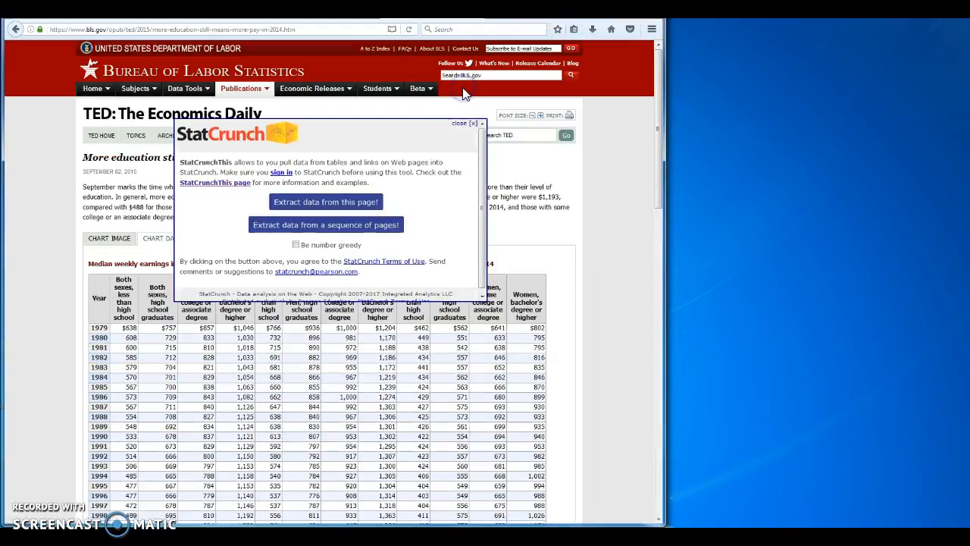
{"action": "left_click", "coordinate": [340, 203]}
{"action": "left_click", "coordinate": [310, 288]}
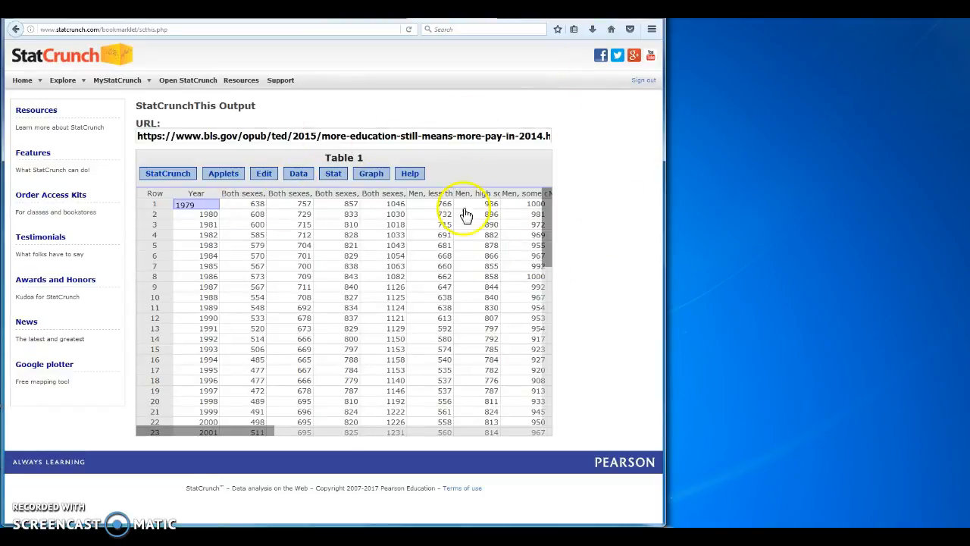
{"action": "left_click", "coordinate": [181, 175]}
{"action": "left_click", "coordinate": [183, 176]}
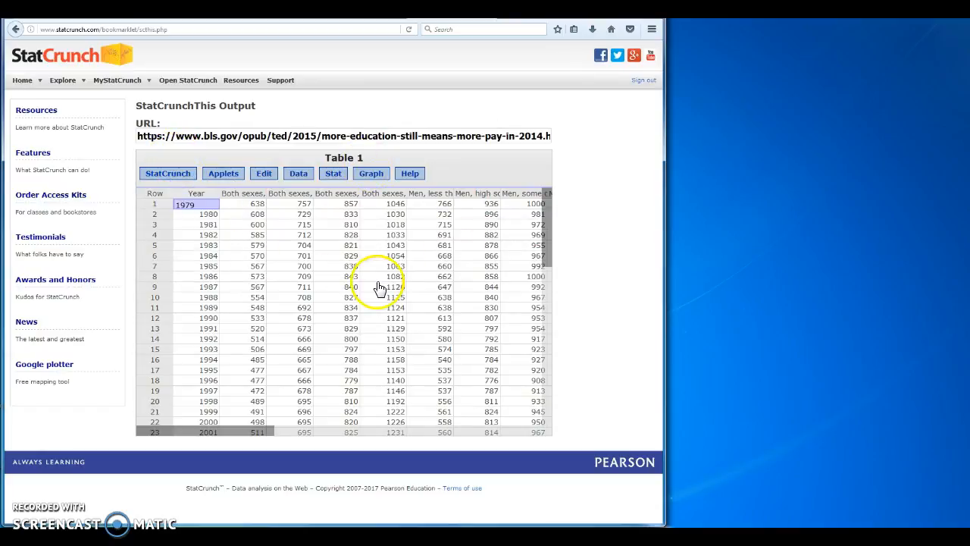
Compute a simple linear regression with Year as the X variable and "Both sexes, some college or associate degree" as the Y variable.
{"action": "left_click", "coordinate": [333, 176]}
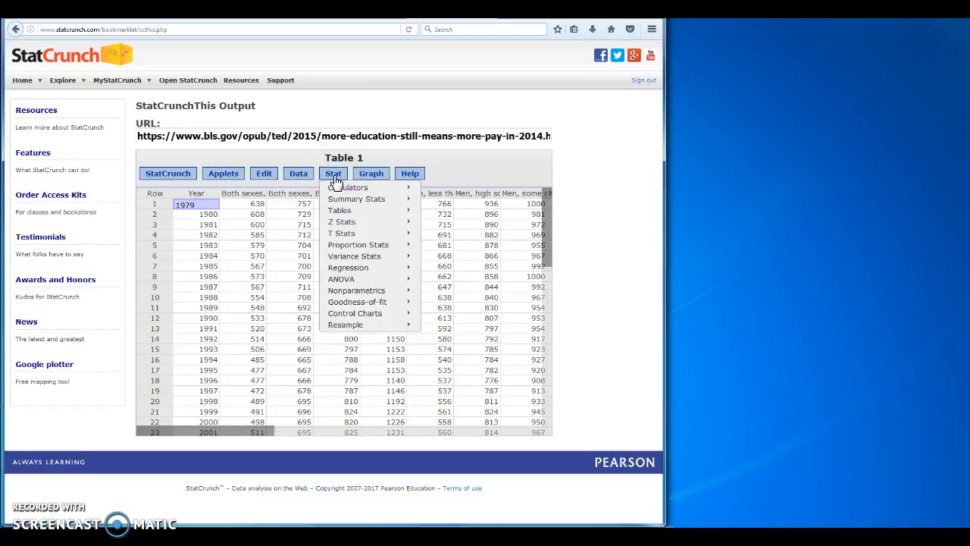
{"action": "left_click", "coordinate": [364, 273]}
{"action": "left_click", "coordinate": [445, 271]}
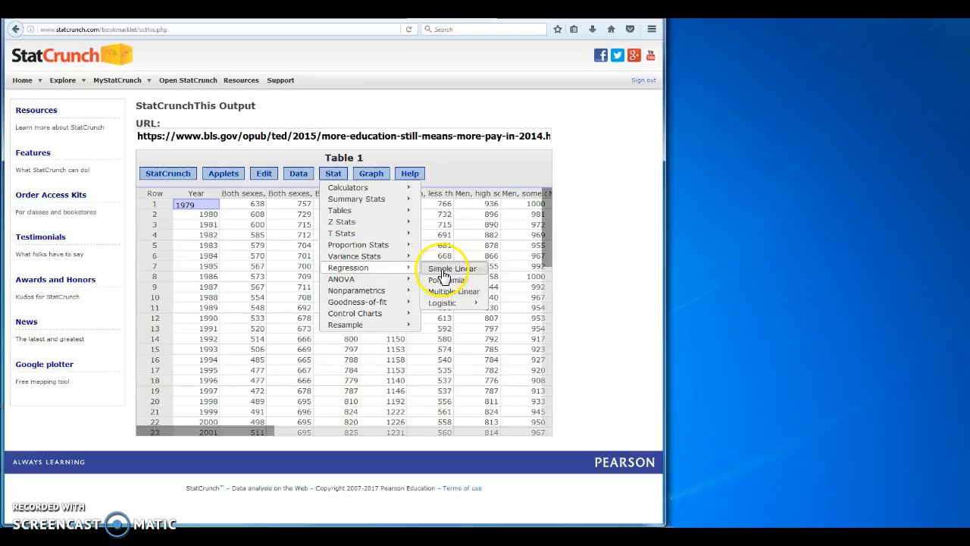
{"action": "left_click", "coordinate": [388, 199]}
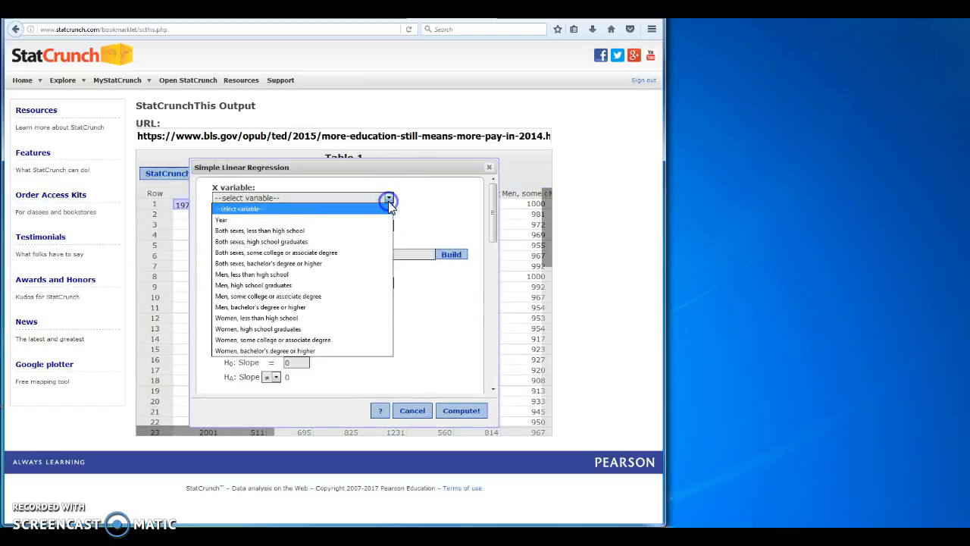
{"action": "left_click", "coordinate": [372, 219]}
{"action": "left_click", "coordinate": [388, 227]}
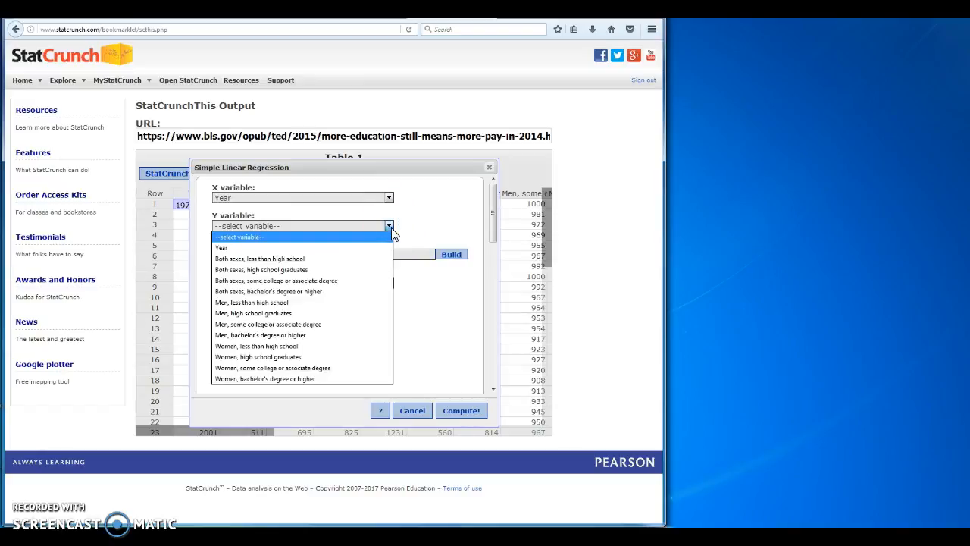
{"action": "left_click", "coordinate": [359, 282]}
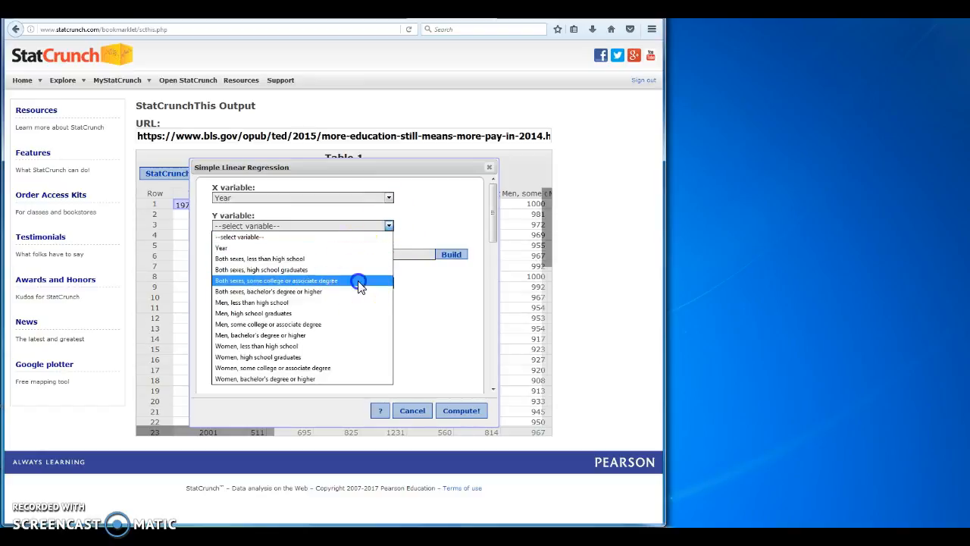
{"action": "left_click", "coordinate": [367, 294]}
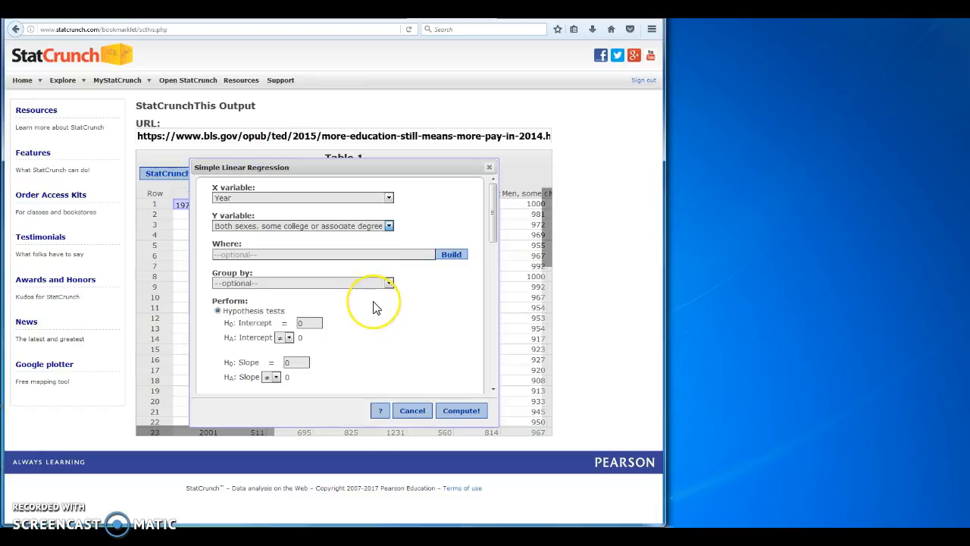
{"action": "left_click", "coordinate": [465, 411]}
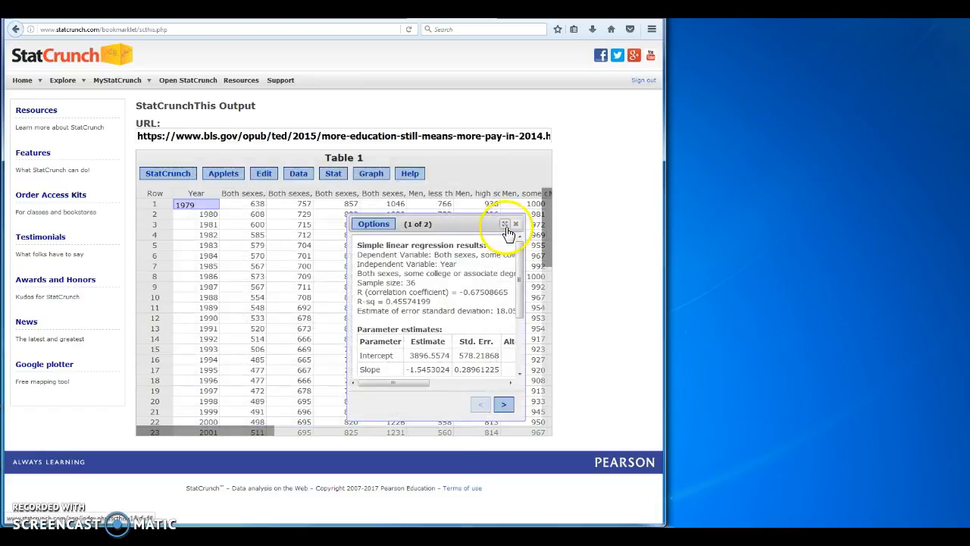
Enlarge the simple linear regression results and go on to the fitted line plot.
{"action": "left_click", "coordinate": [505, 223]}
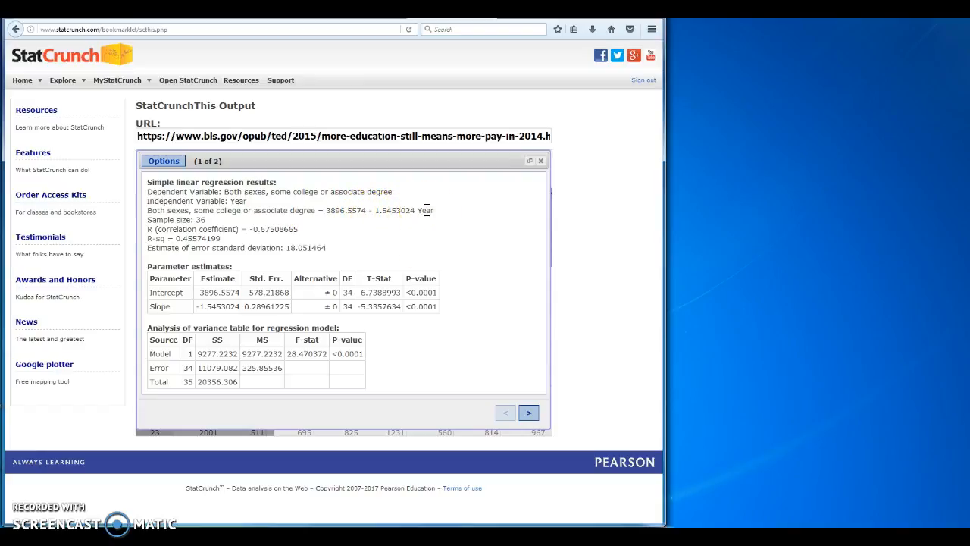
{"action": "left_click", "coordinate": [530, 413]}
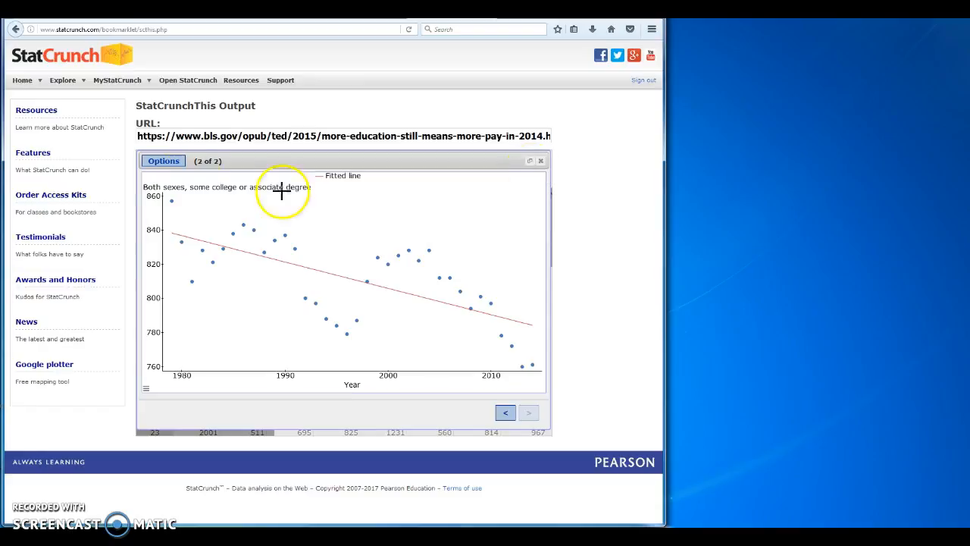
Open the fitted line plot as a copyable image and show the tip on pasting it into Word or PowerPoint.
{"action": "left_click", "coordinate": [160, 165]}
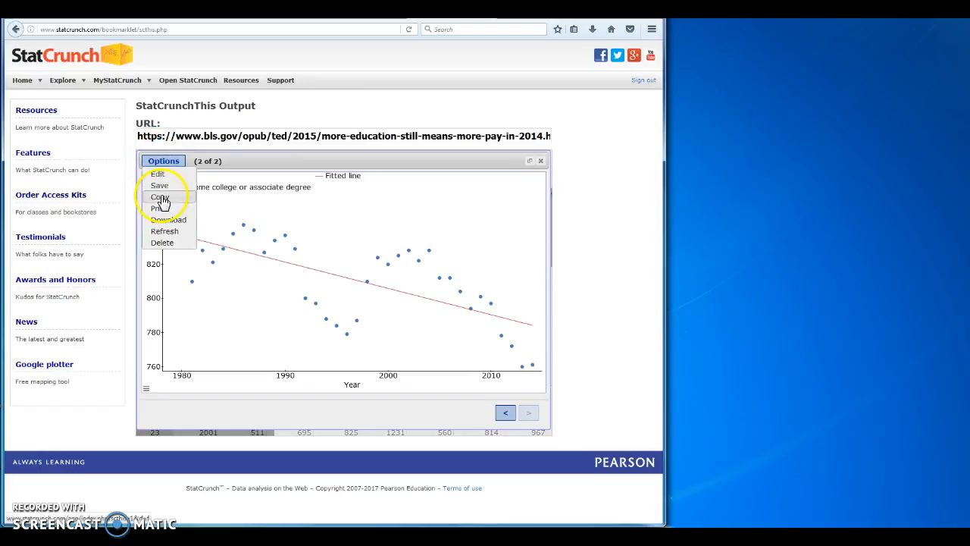
{"action": "left_click", "coordinate": [160, 198]}
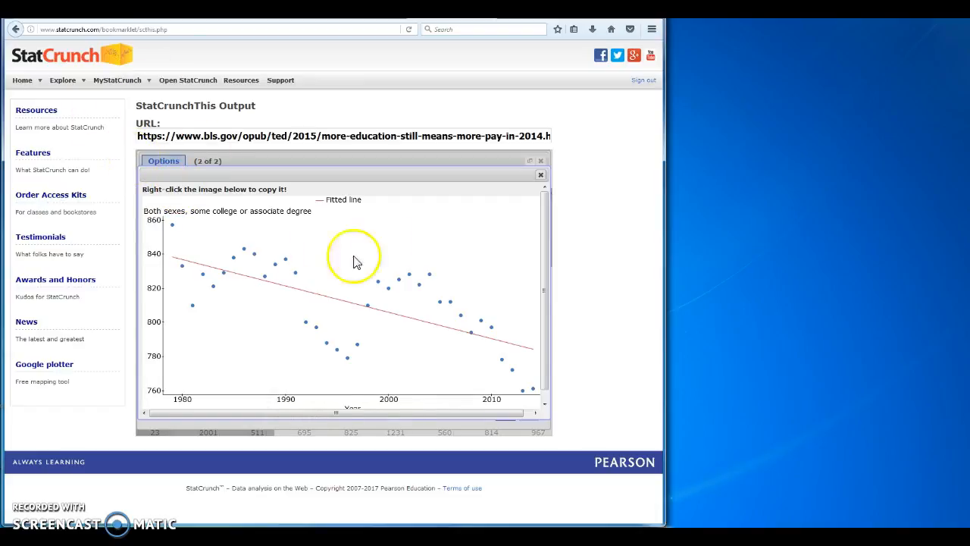
{"action": "mouse_move", "coordinate": [357, 260]}
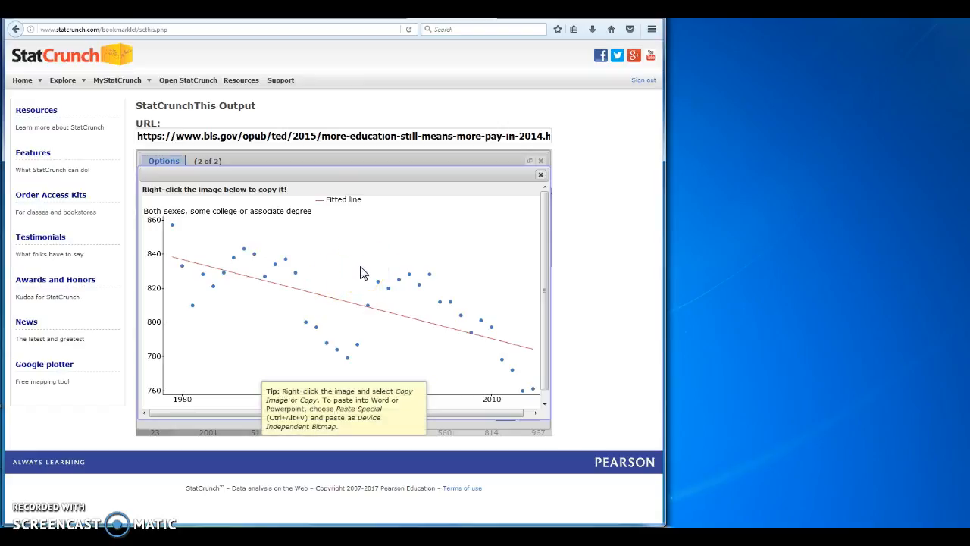